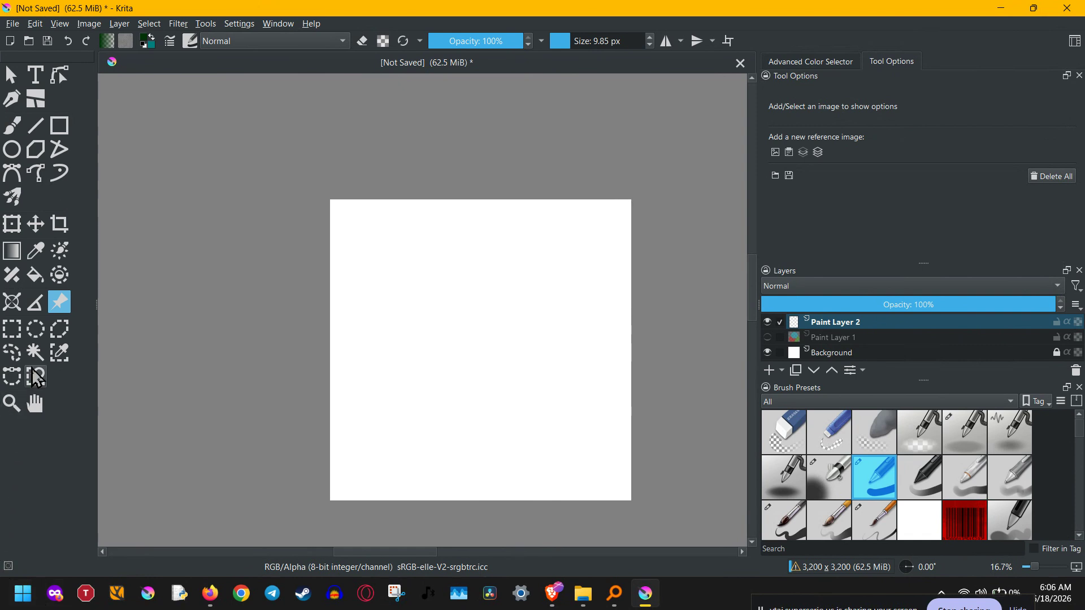
Activate the Assistant tool and expand its control widget options.
left_click(20, 303)
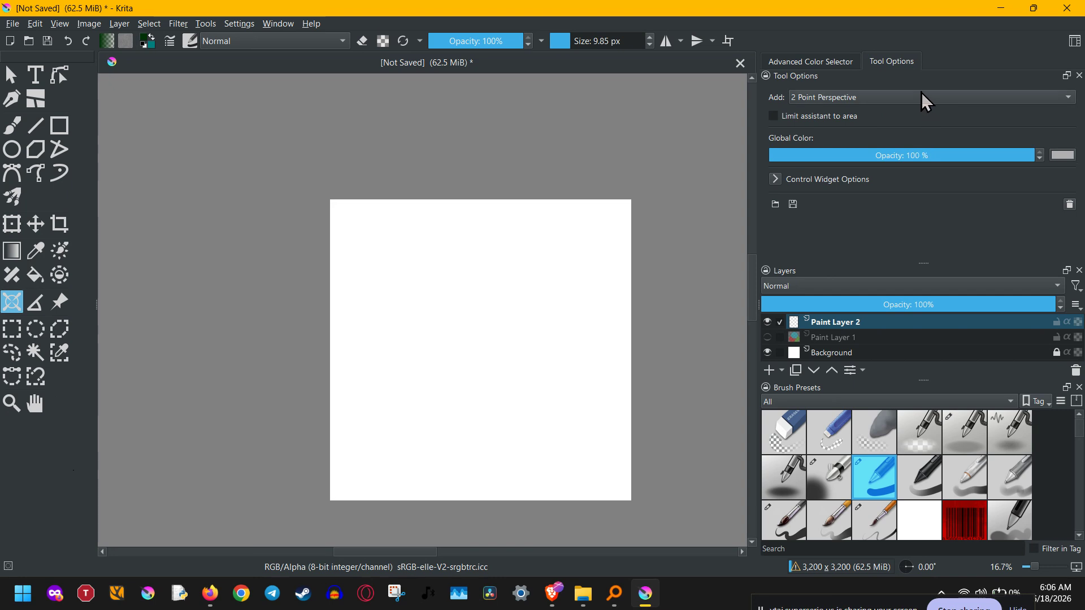
left_click(778, 184)
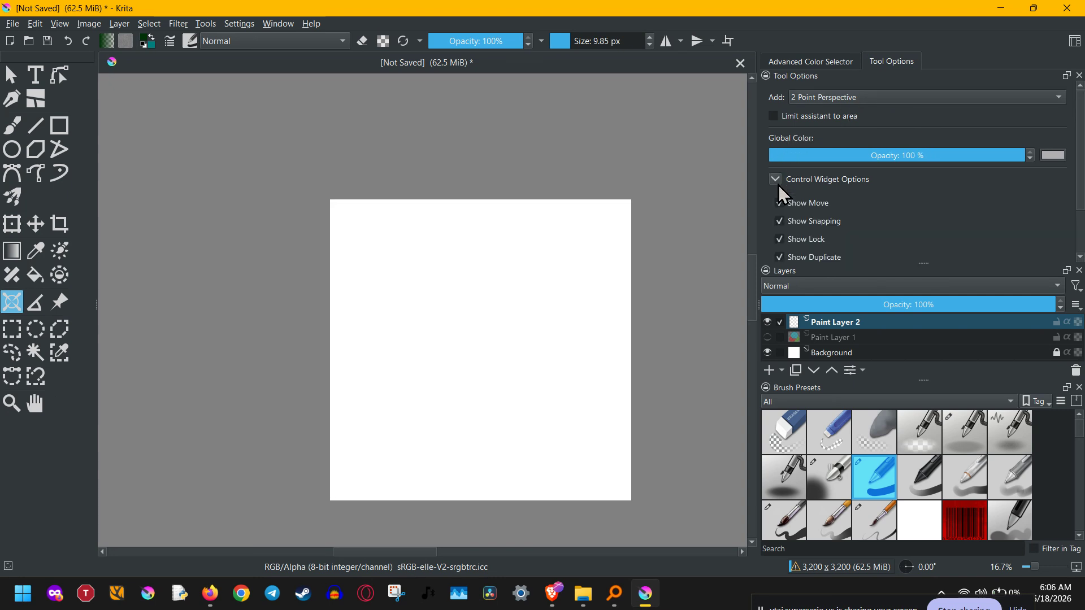
scroll(776, 184, "down", 2)
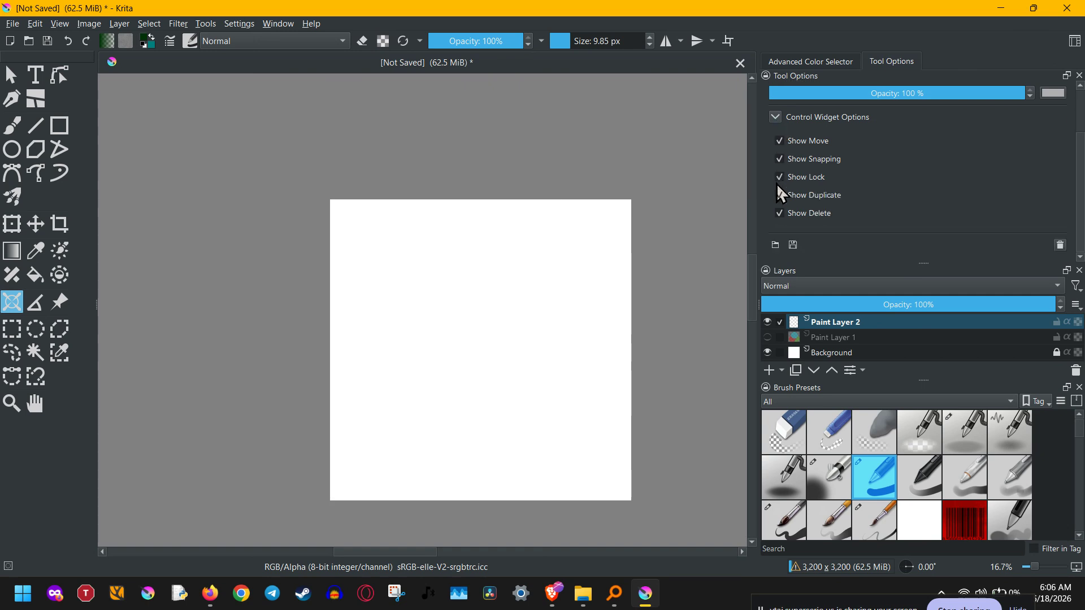
scroll(776, 184, "up", 2)
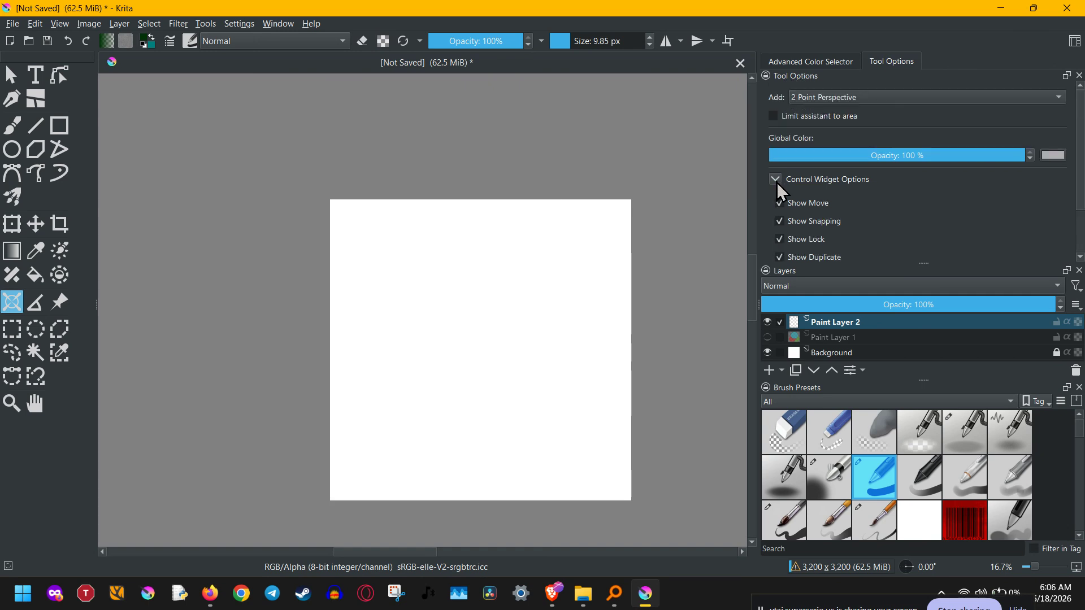
Place a Vanishing Point assistant at the centre of the canvas and delete it.
left_click(847, 98)
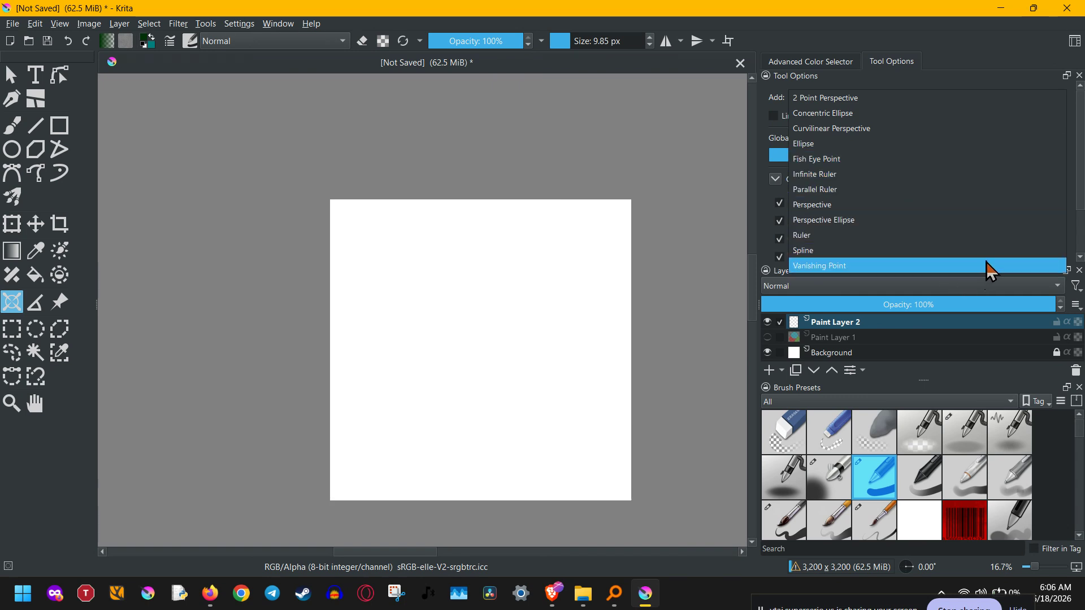
left_click(954, 102)
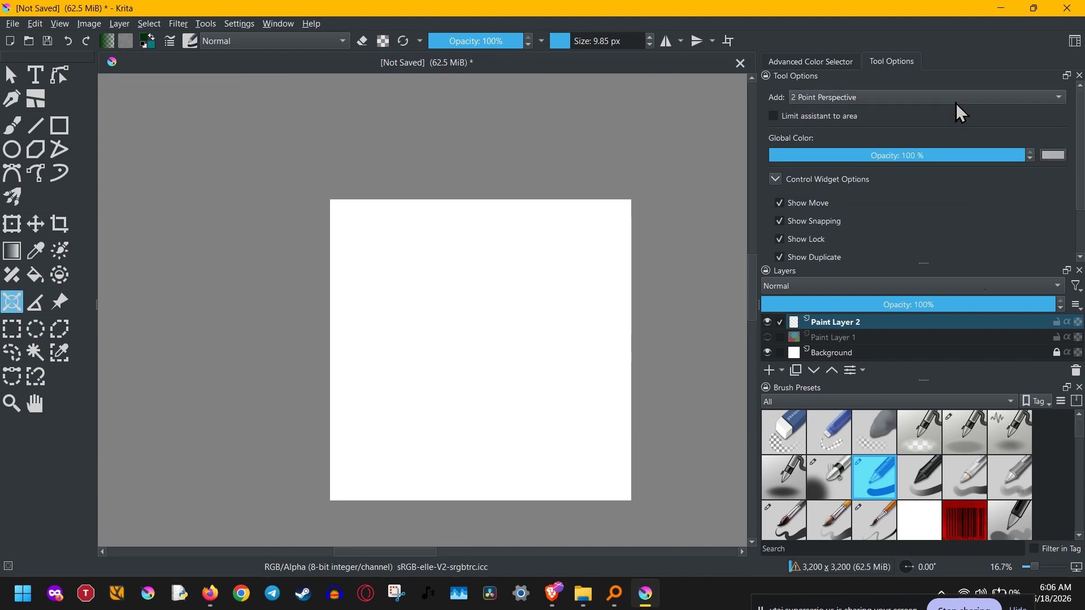
left_click(972, 96)
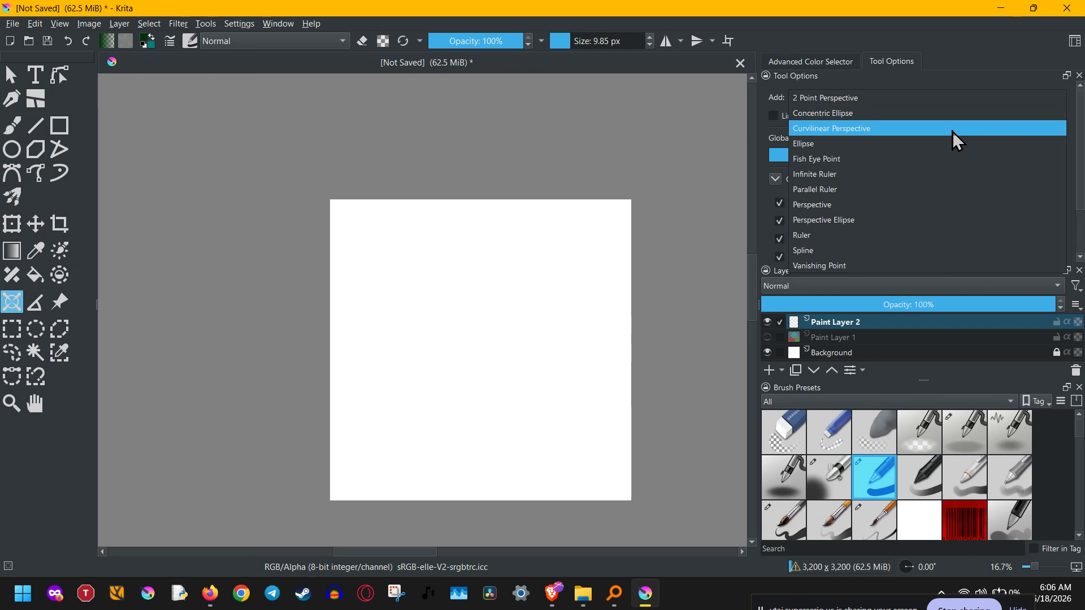
left_click(834, 265)
left_click(481, 337)
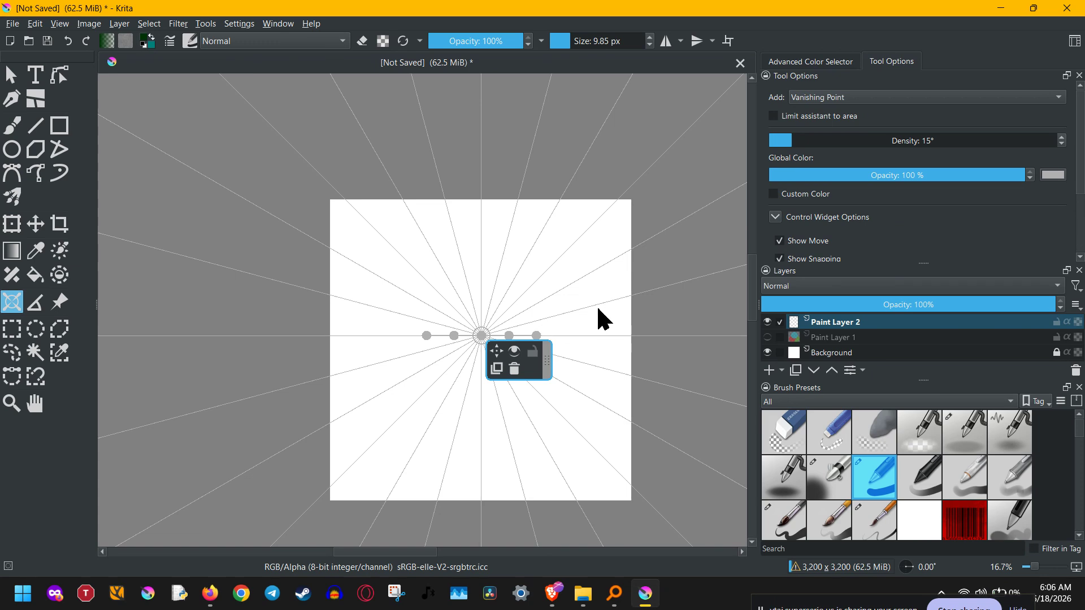
left_click(514, 370)
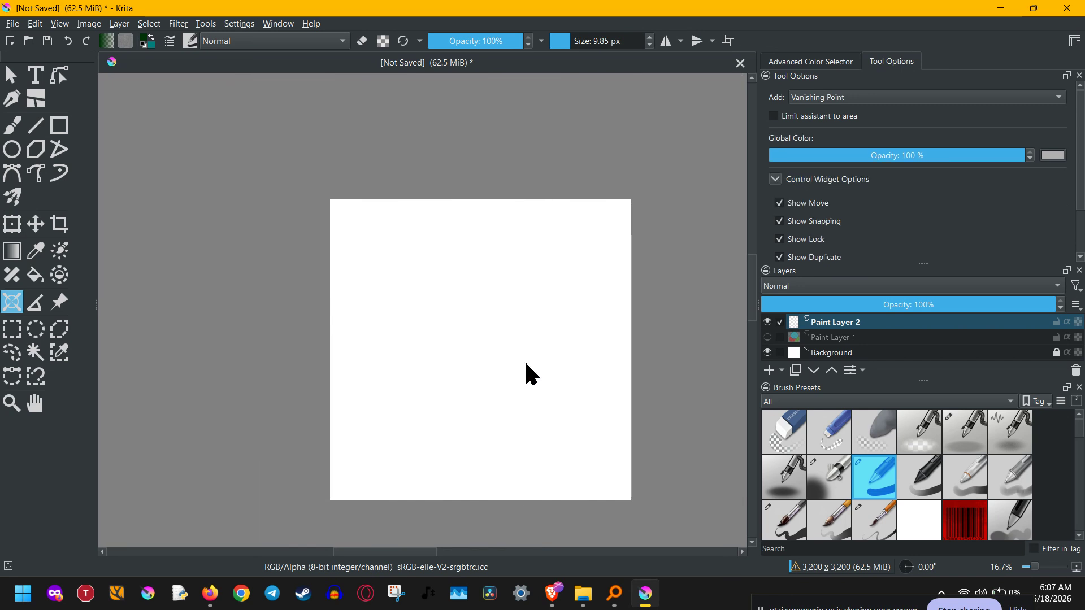
Add a 2 Point Perspective assistant with vanishing points near the canvas's left and right edges, on a level horizon in the upper part.
left_click(874, 93)
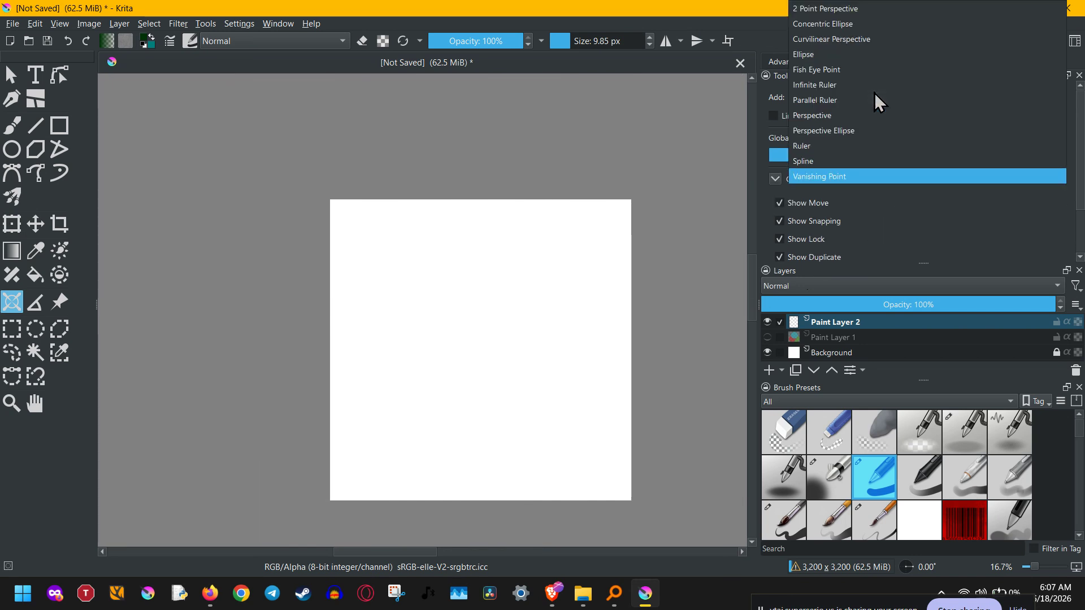
left_click(923, 11)
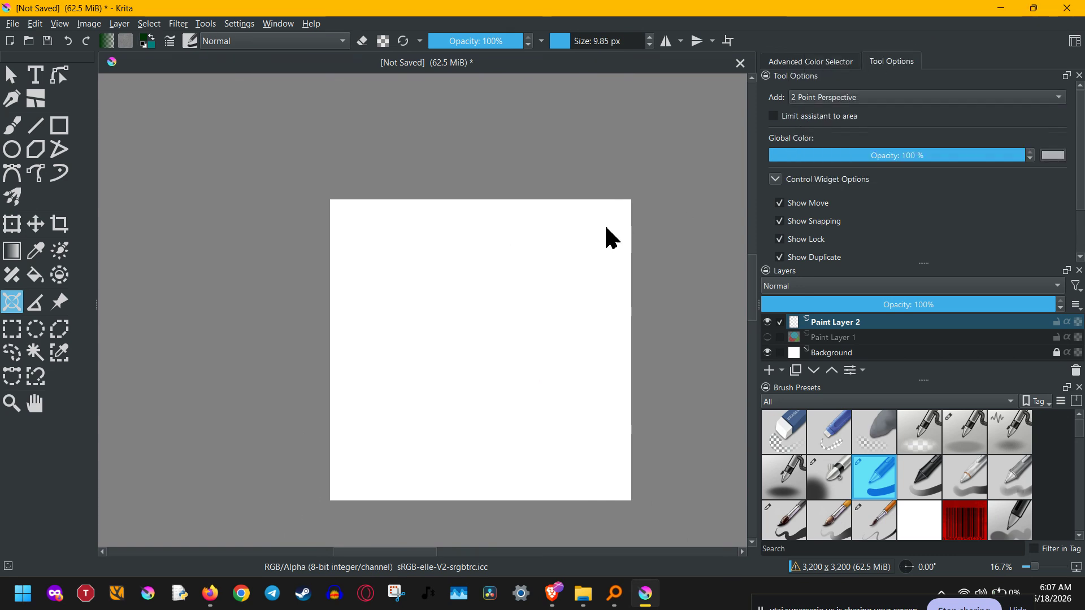
left_click(354, 274)
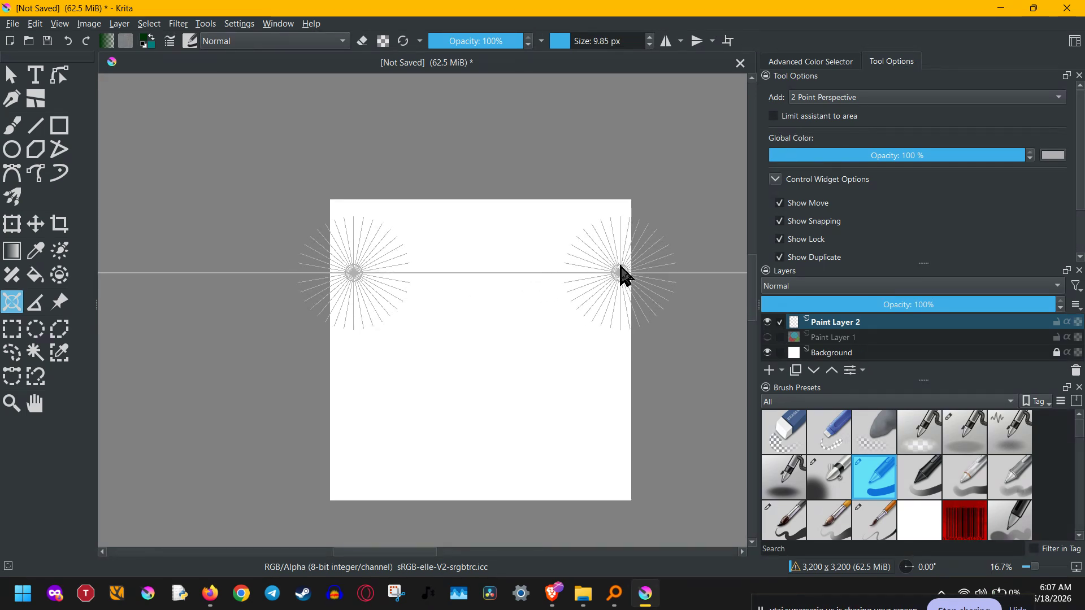
left_click(621, 274)
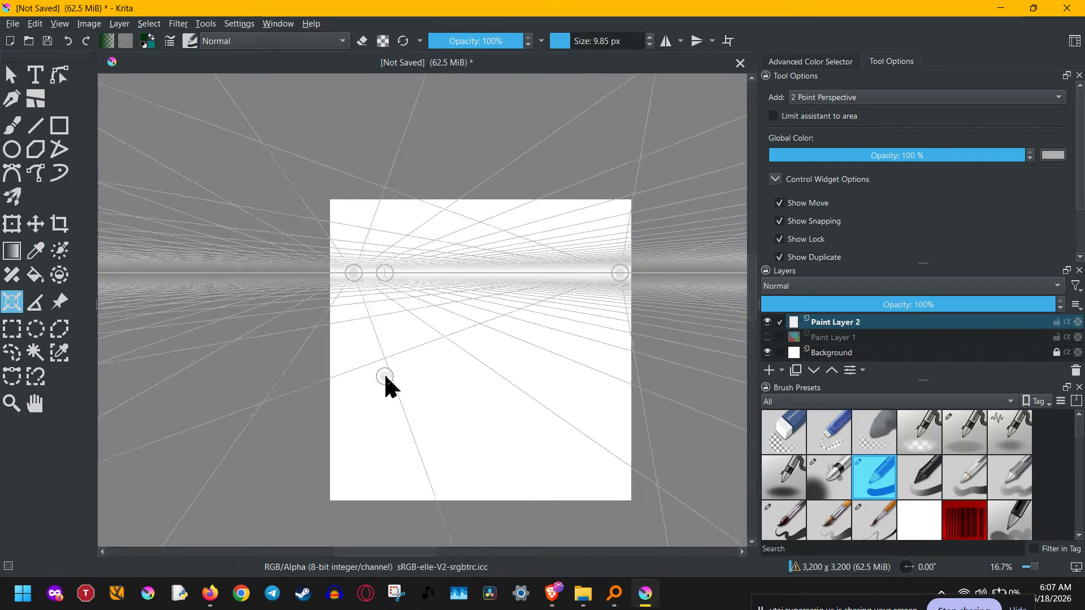
left_click(560, 368)
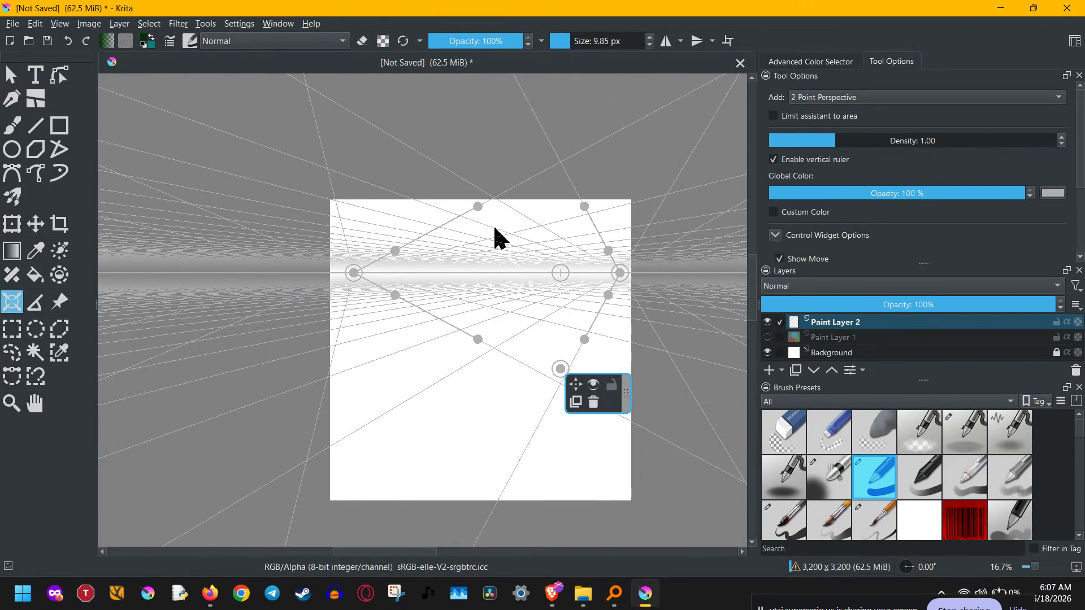
Extend the left vanishing point's upper handle and move the assistant's grid control point down below the horizon, near the canvas's middle.
left_click_drag(475, 204, 615, 134)
scroll(655, 334, "up", 2)
scroll(642, 333, "down", 1)
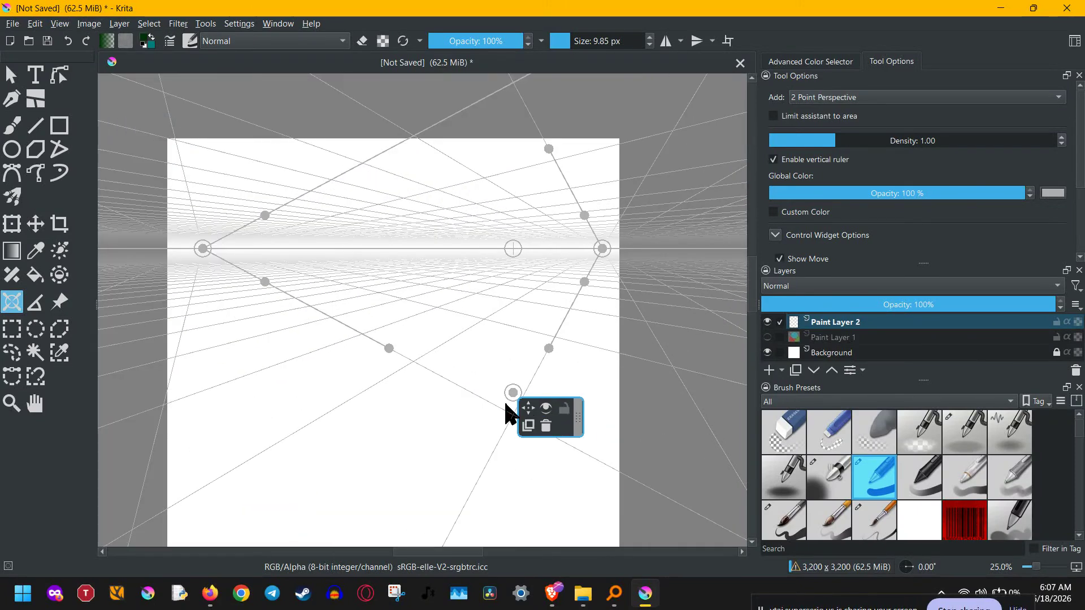
left_click_drag(514, 393, 425, 481)
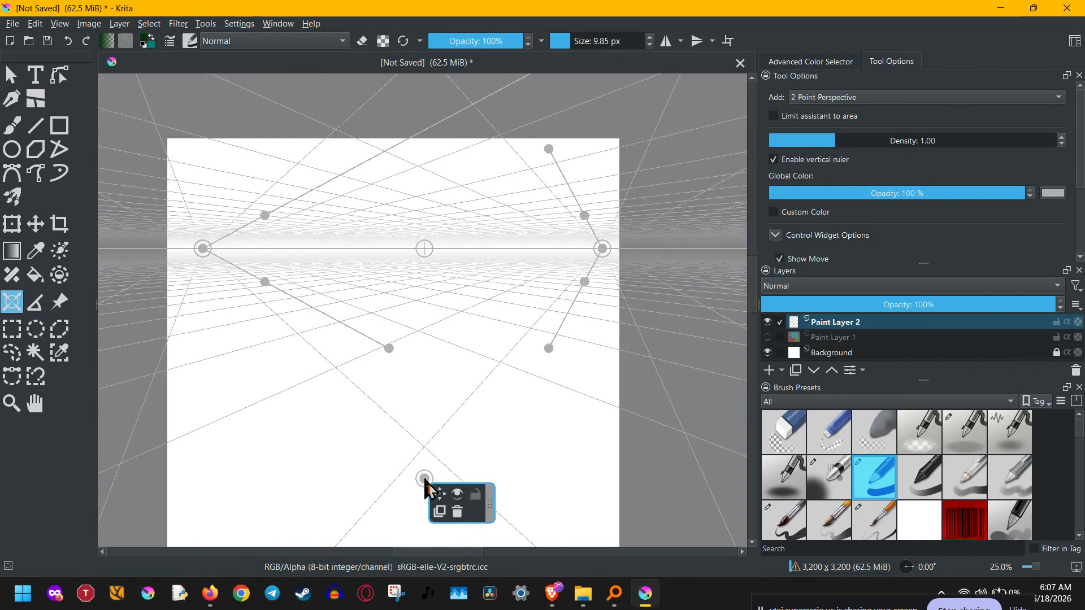
scroll(461, 358, "down", 1)
scroll(461, 358, "up", 2)
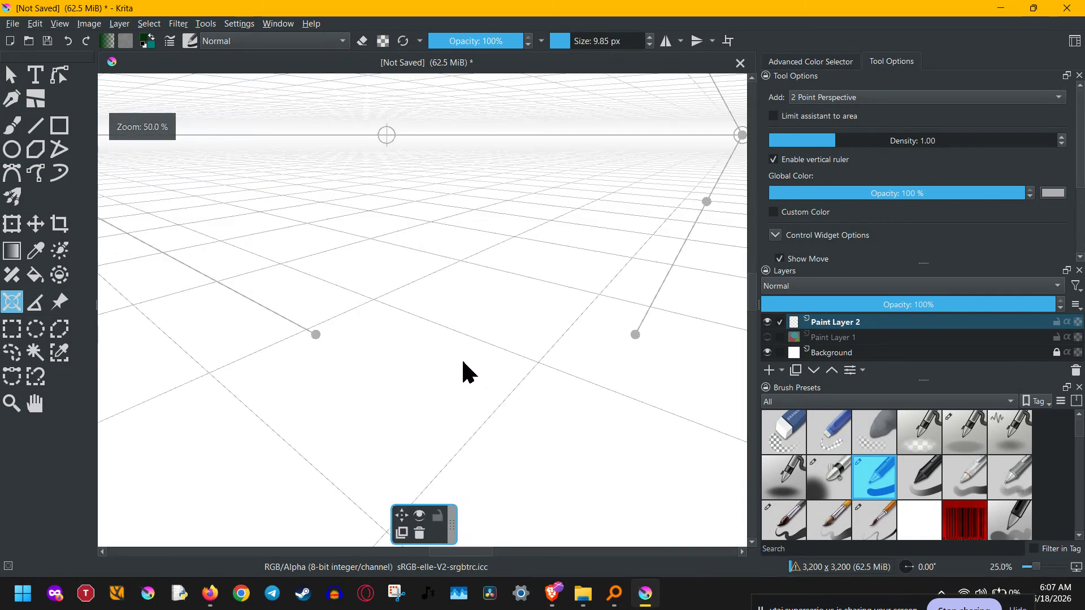
scroll(446, 294, "up", 1)
scroll(444, 282, "down", 4)
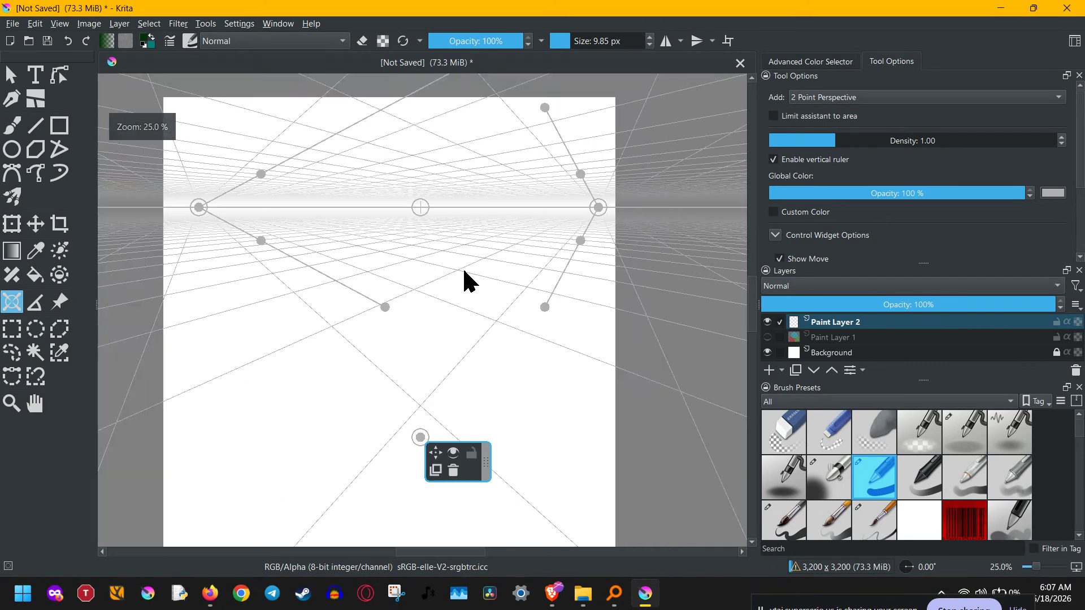
With the Freehand Brush, paint the box's near vertical edge and its upper and lower edges converging on the right vanishing point.
left_click(14, 126)
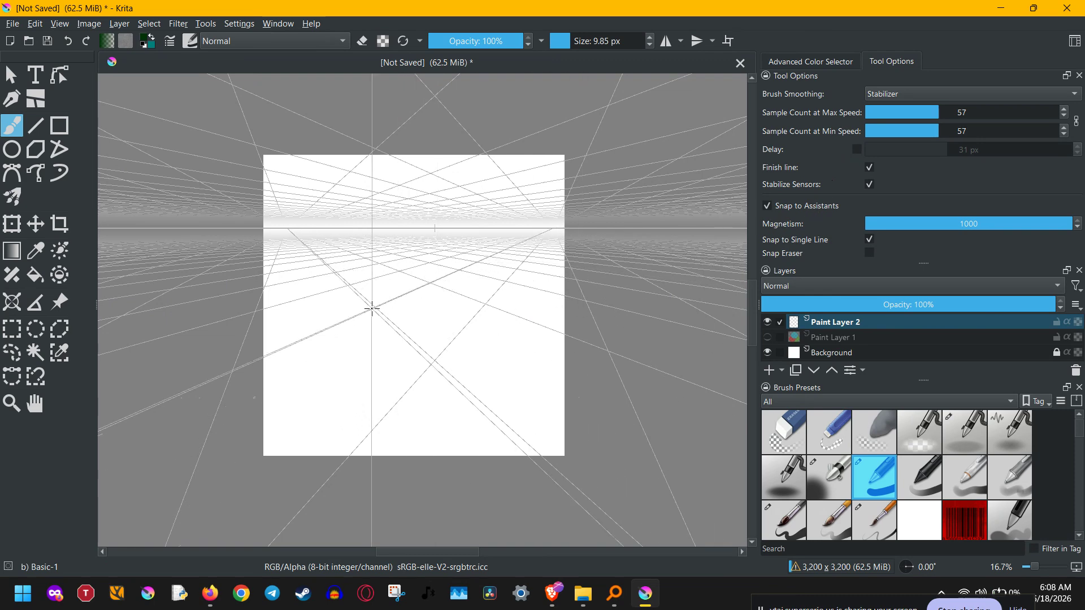
mouse_move(371, 307)
left_mouse_down()
mouse_move(476, 271)
mouse_move(528, 237)
left_mouse_up()
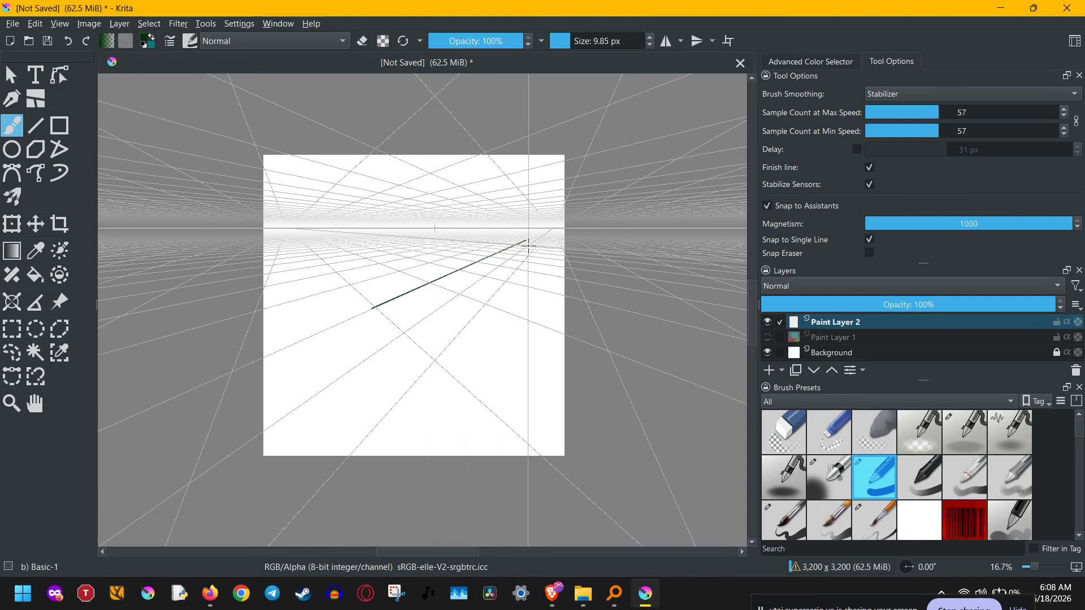
scroll(418, 300, "up", 1)
scroll(418, 300, "down", 1)
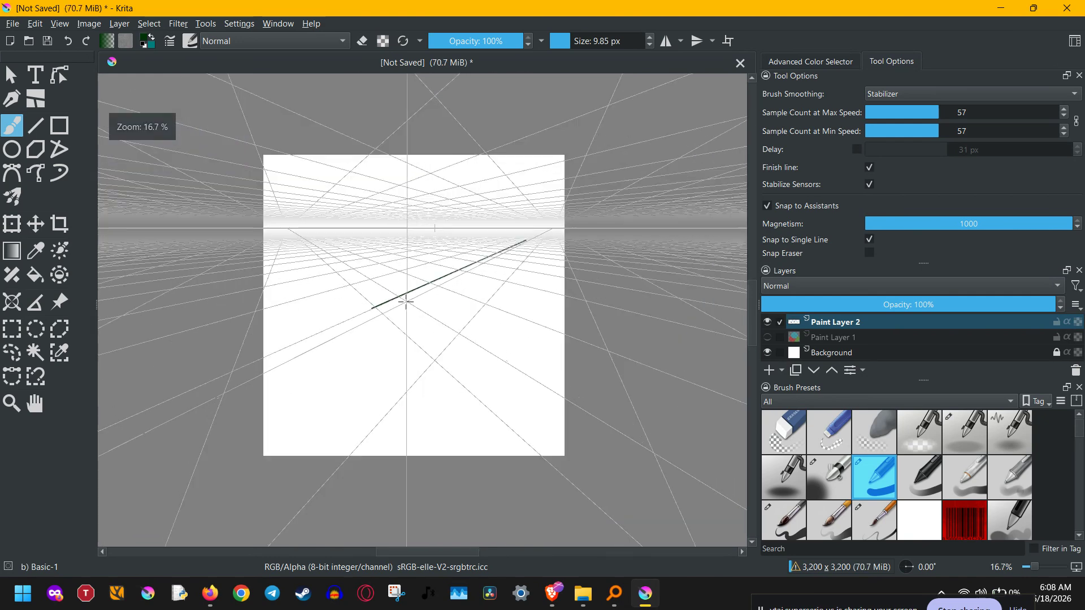
mouse_move(370, 308)
left_mouse_down()
mouse_move(313, 245)
mouse_move(315, 135)
mouse_move(409, 142)
mouse_move(377, 153)
mouse_move(532, 204)
mouse_move(521, 242)
mouse_move(412, 351)
left_mouse_up()
scroll(521, 242, "up", 3)
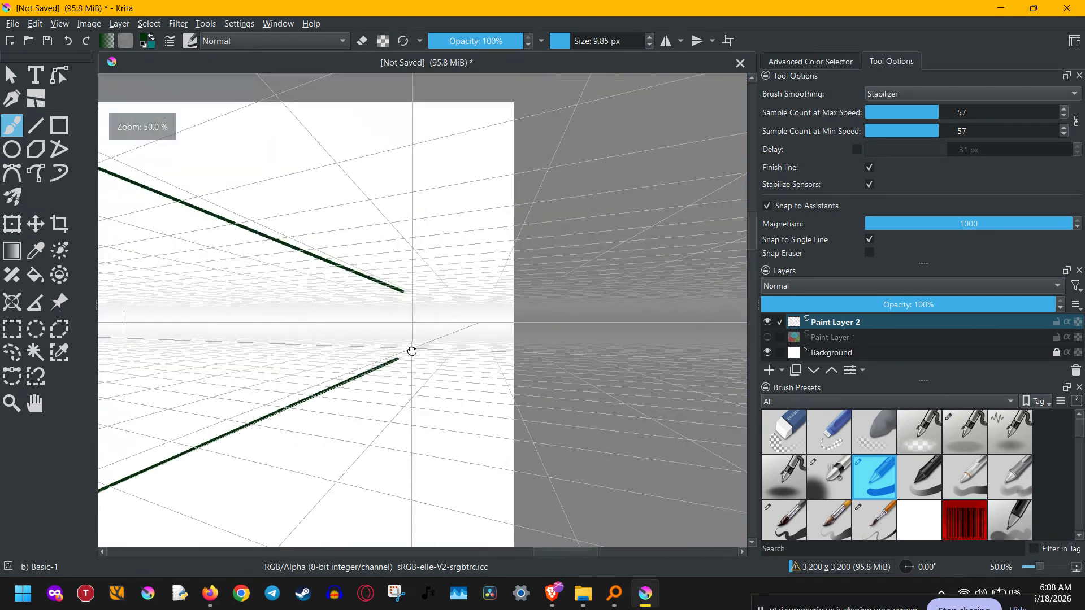
scroll(412, 351, "up", 3)
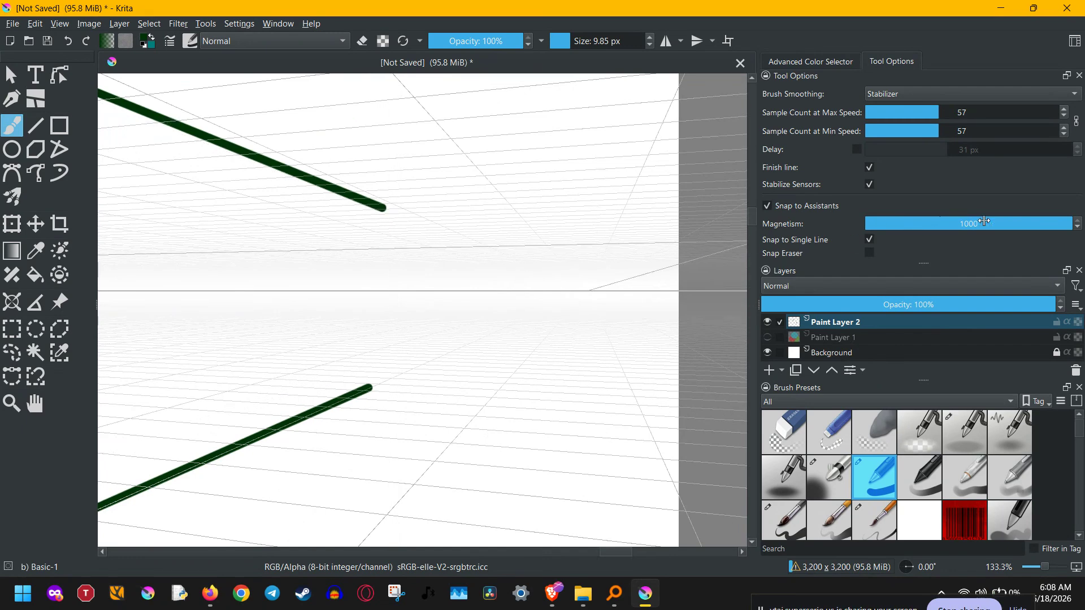
Try lowering the assistant snapping Magnetism to 379, and restore it to 1000.
left_click_drag(1049, 227, 1034, 223)
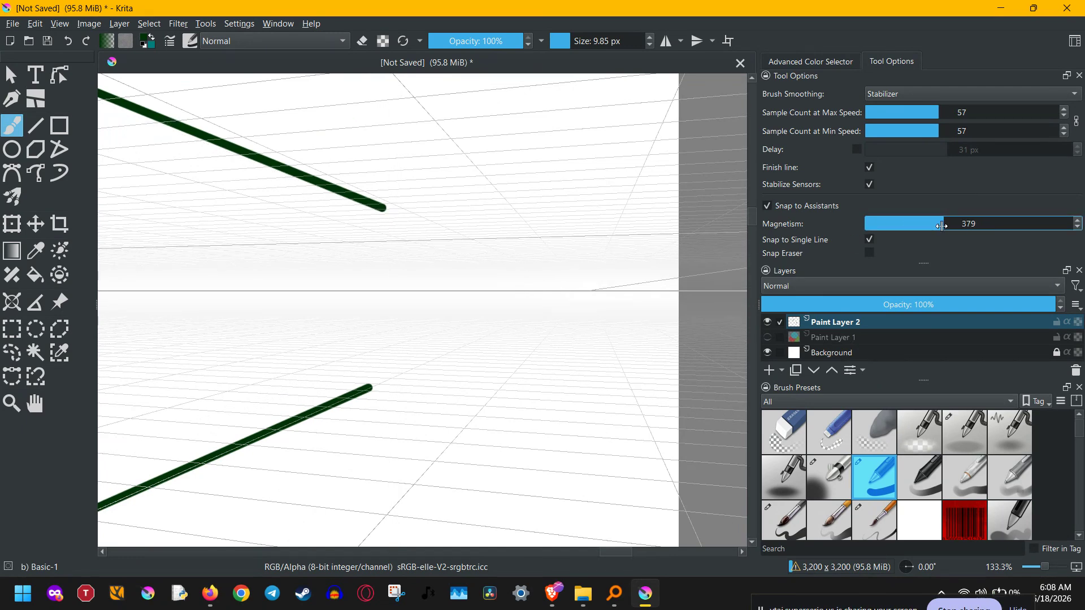
left_click_drag(941, 226, 938, 226)
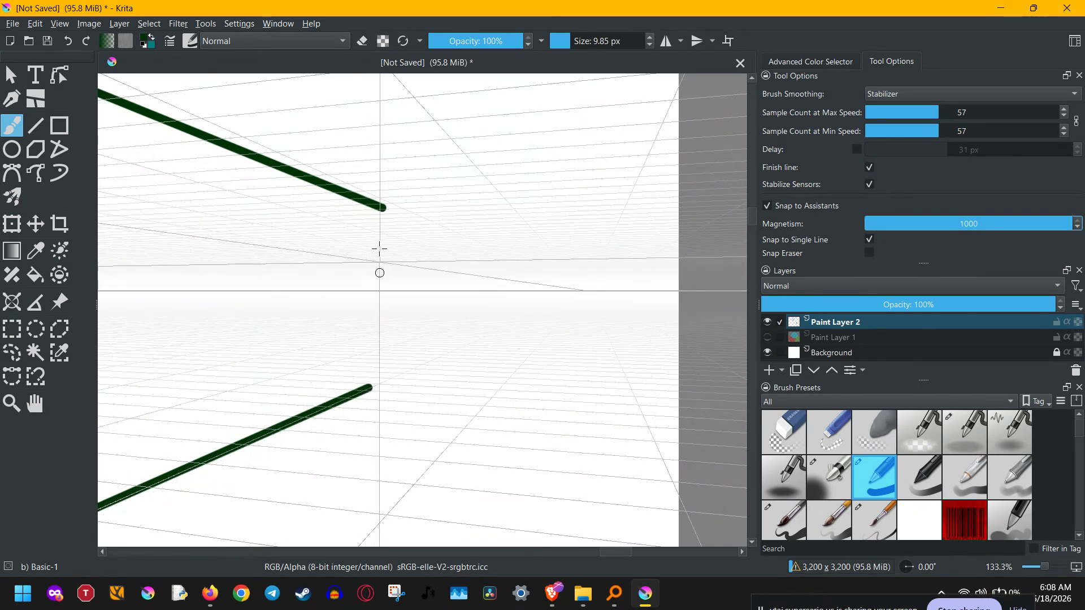
Close the box's right face with a short vertical far edge and extend the lower edge to meet it.
left_click_drag(386, 204, 385, 382)
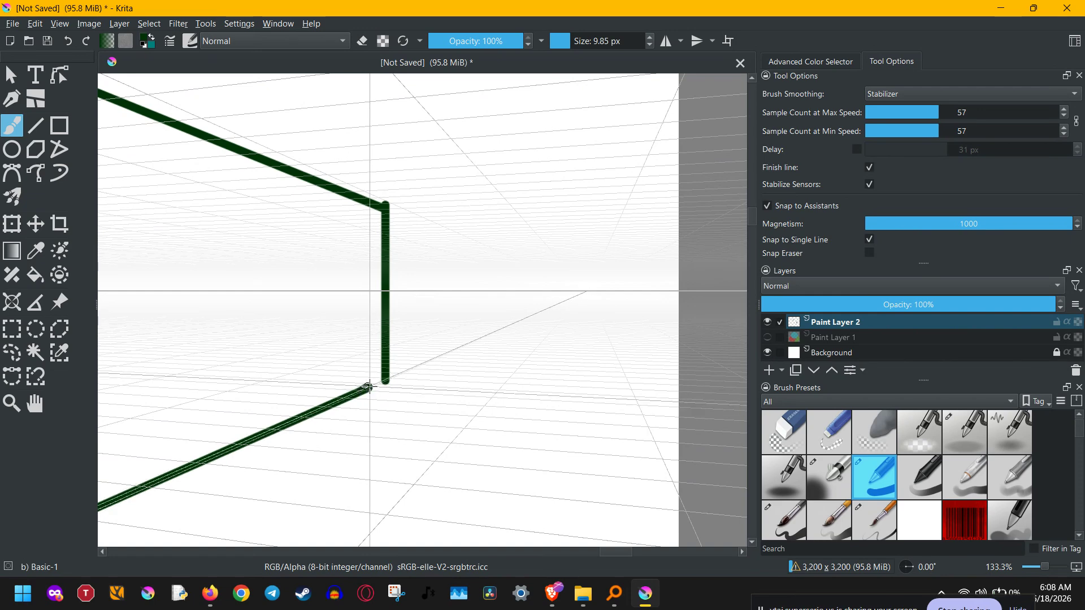
scroll(386, 380, "down", 2)
scroll(386, 380, "down", 3)
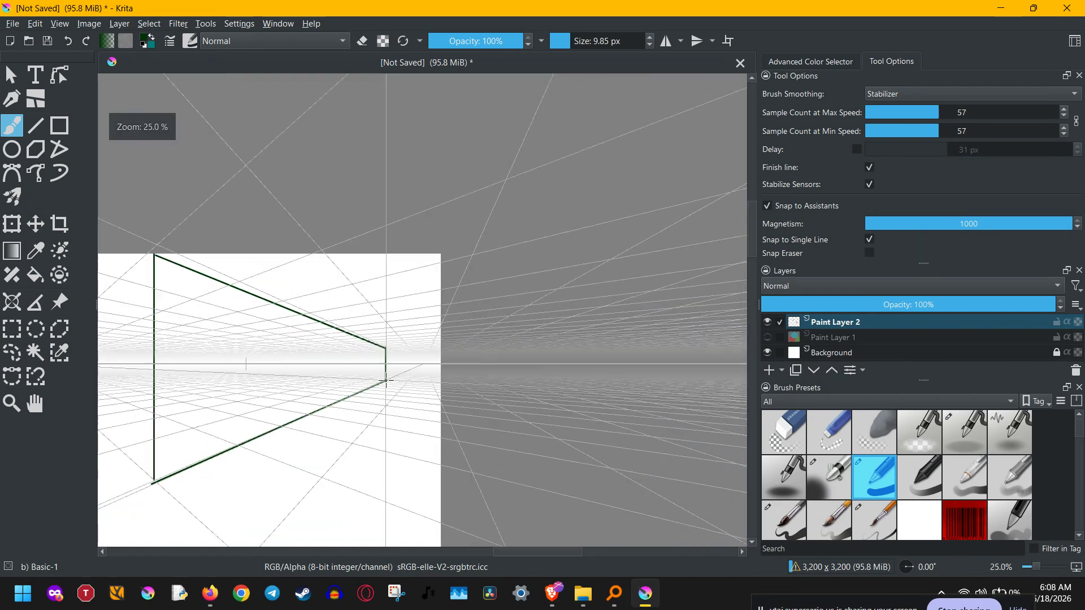
Paint the box's left face with edges converging on the left vanishing point, a vertical far edge, and a closed upper corner.
left_click_drag(388, 381, 628, 392)
scroll(604, 387, "up", 2)
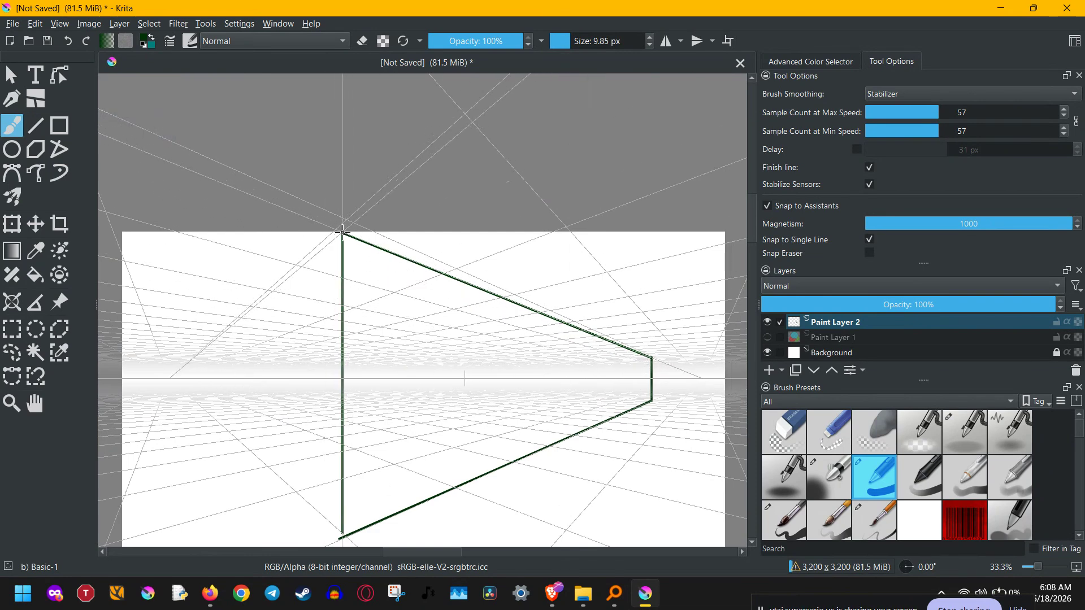
left_click_drag(342, 232, 213, 341)
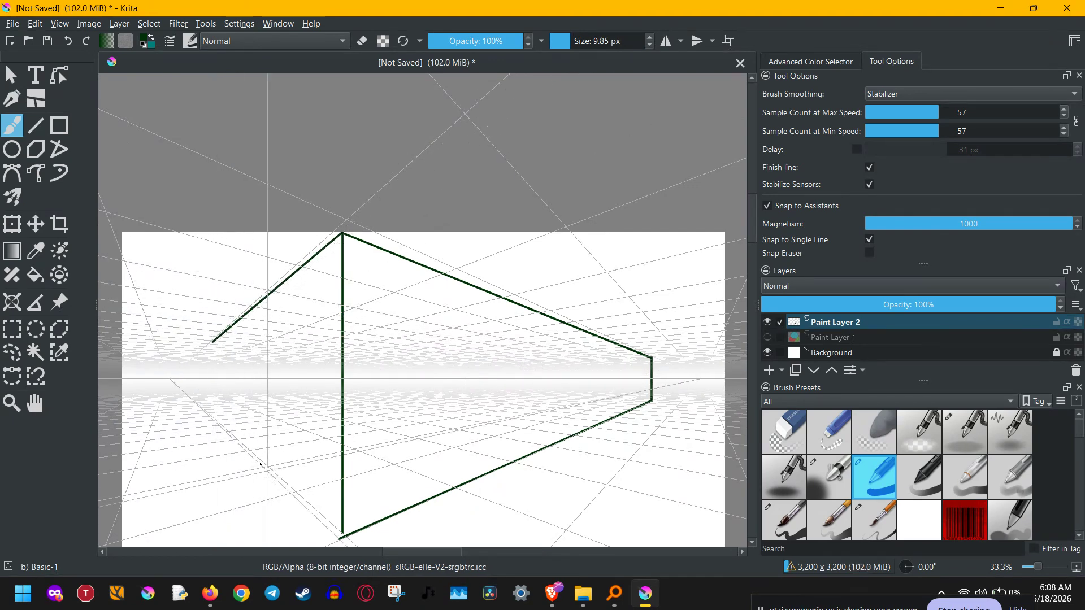
mouse_move(341, 534)
left_mouse_down()
mouse_move(209, 414)
mouse_move(214, 341)
left_mouse_up()
scroll(213, 342, "up", 6)
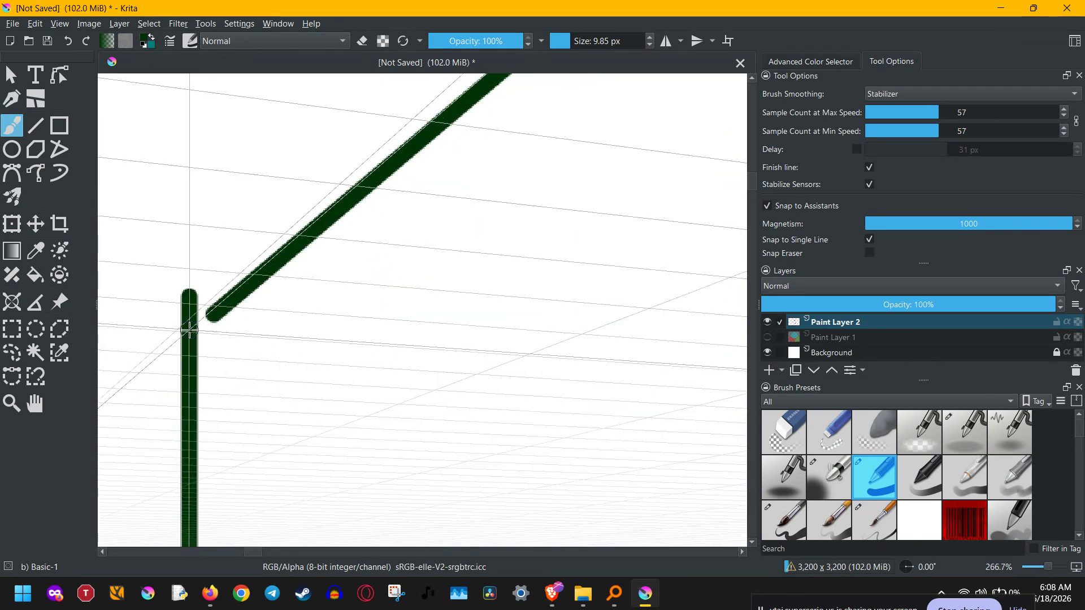
left_click_drag(189, 331, 229, 312)
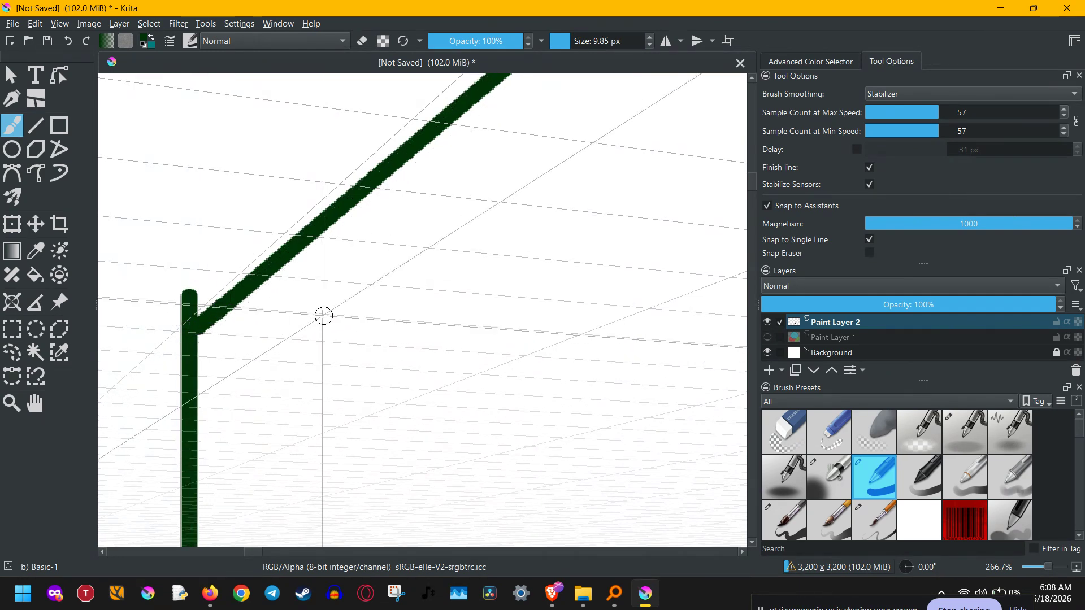
Erase the vertical edge's overshoot above the left face's upper far corner.
key("e")
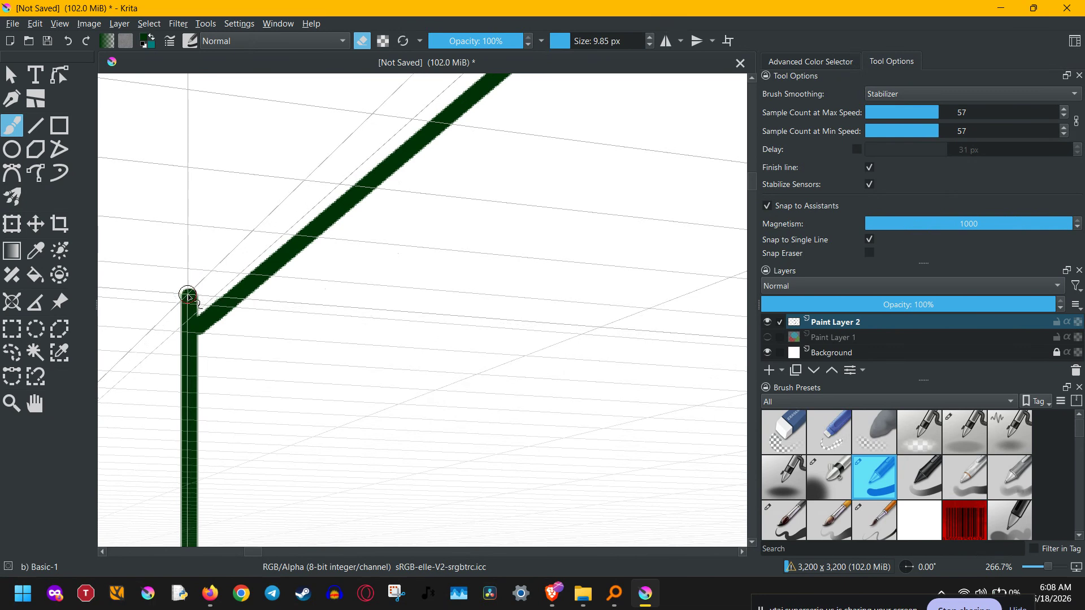
mouse_move(190, 297)
left_mouse_down()
mouse_move(175, 322)
mouse_move(197, 300)
mouse_move(180, 305)
mouse_move(198, 303)
mouse_move(177, 322)
mouse_move(187, 313)
left_mouse_up()
key("ctrl+z")
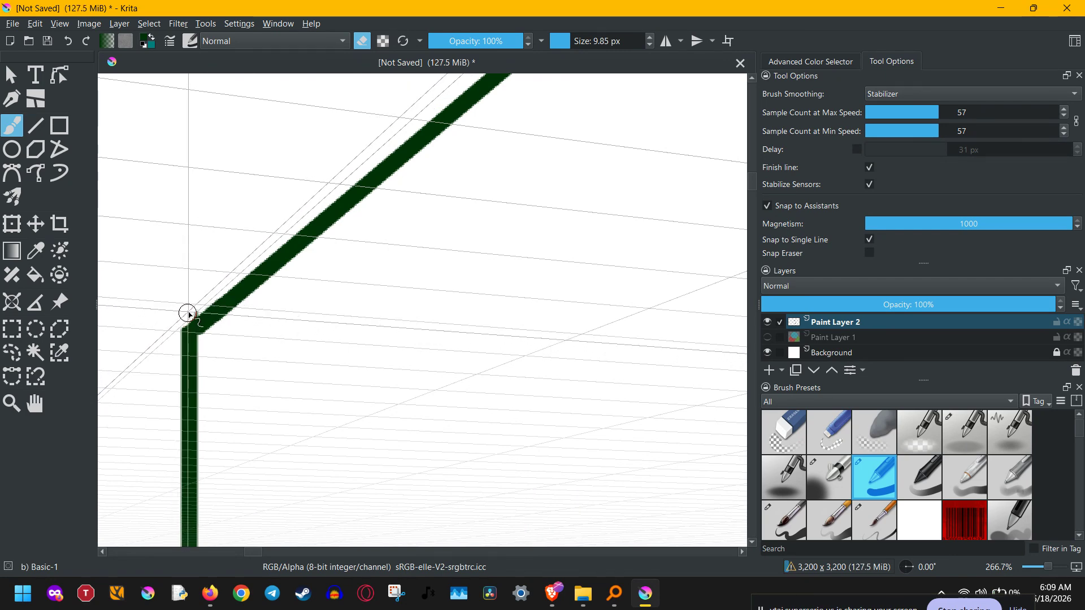
Erase the overshoot at the left face's lower far corner and paint the vertical edge down to meet the lower edge.
scroll(194, 310, "down", 5)
scroll(190, 397, "up", 1)
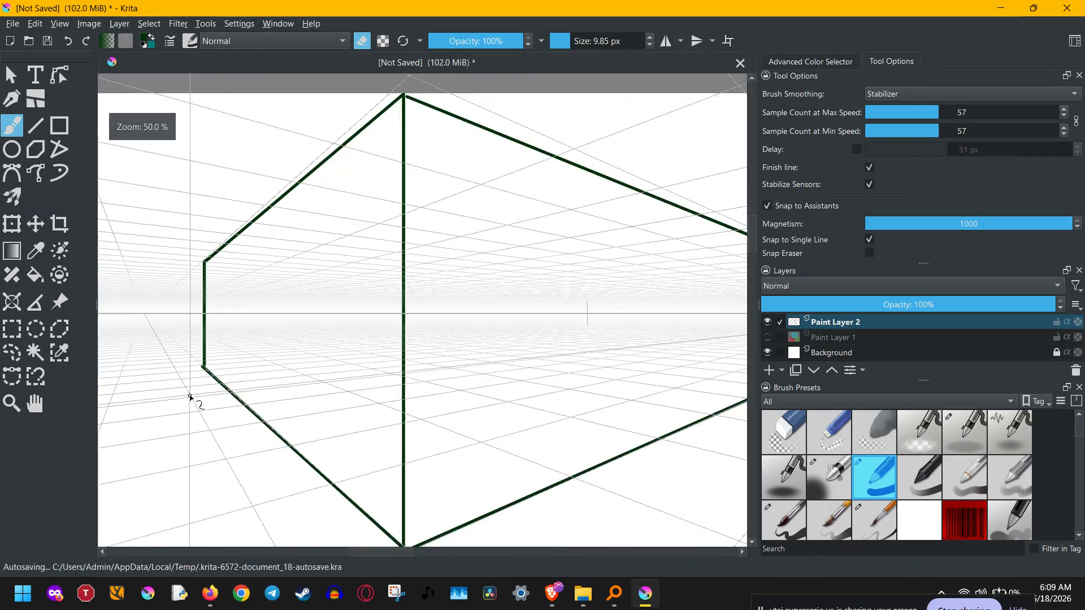
scroll(189, 397, "up", 6)
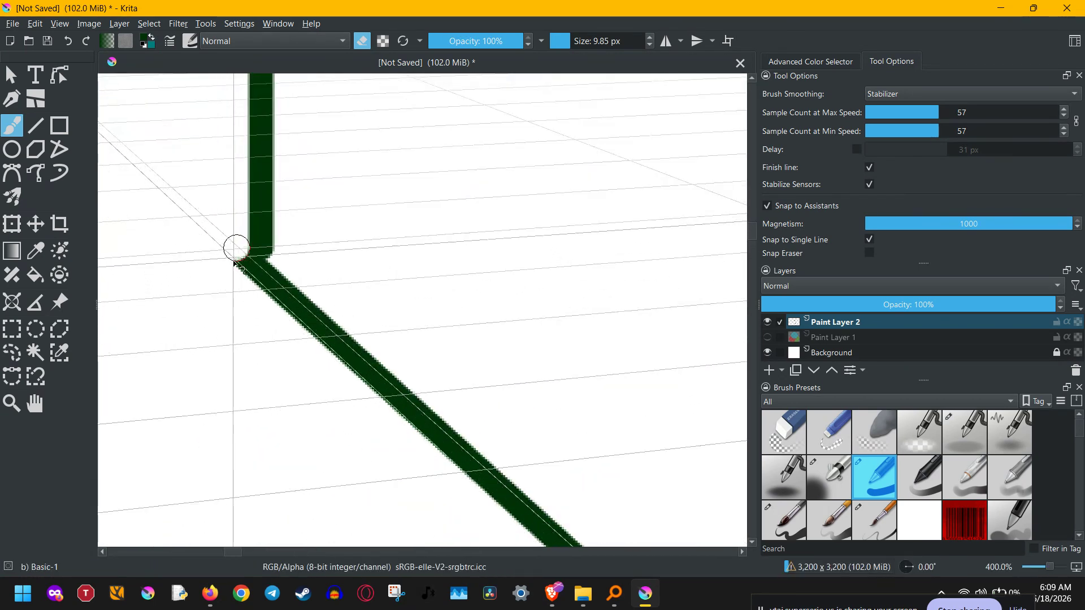
mouse_move(234, 262)
left_mouse_down()
mouse_move(236, 276)
mouse_move(235, 243)
left_mouse_up()
key("e")
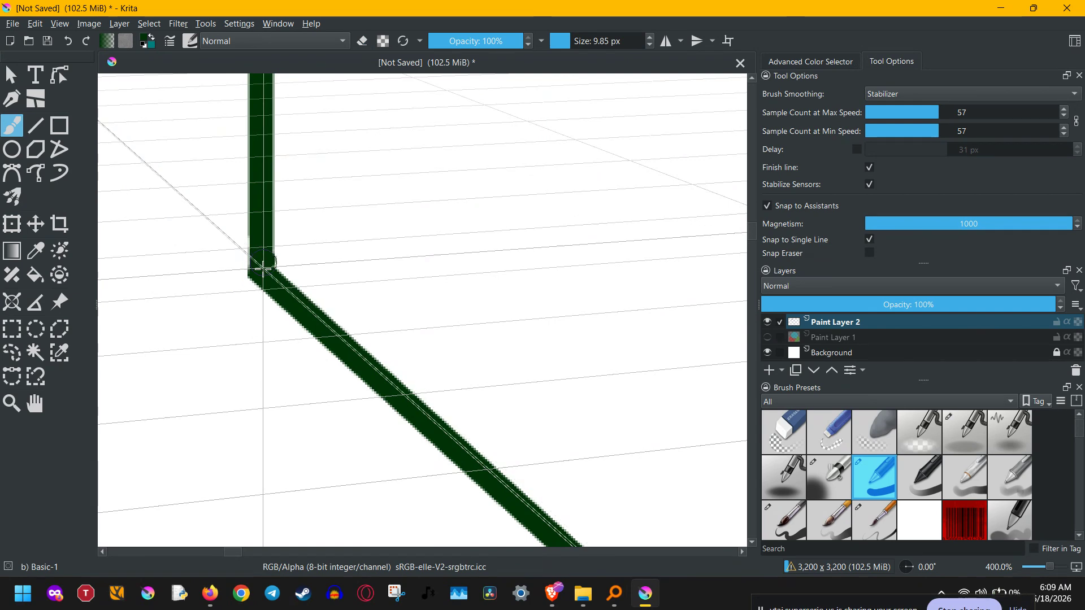
Erase the stray line ends at the bottom of the box's near vertical edge where both lower edges meet.
scroll(263, 258, "down", 2)
key("e")
scroll(300, 289, "down", 5)
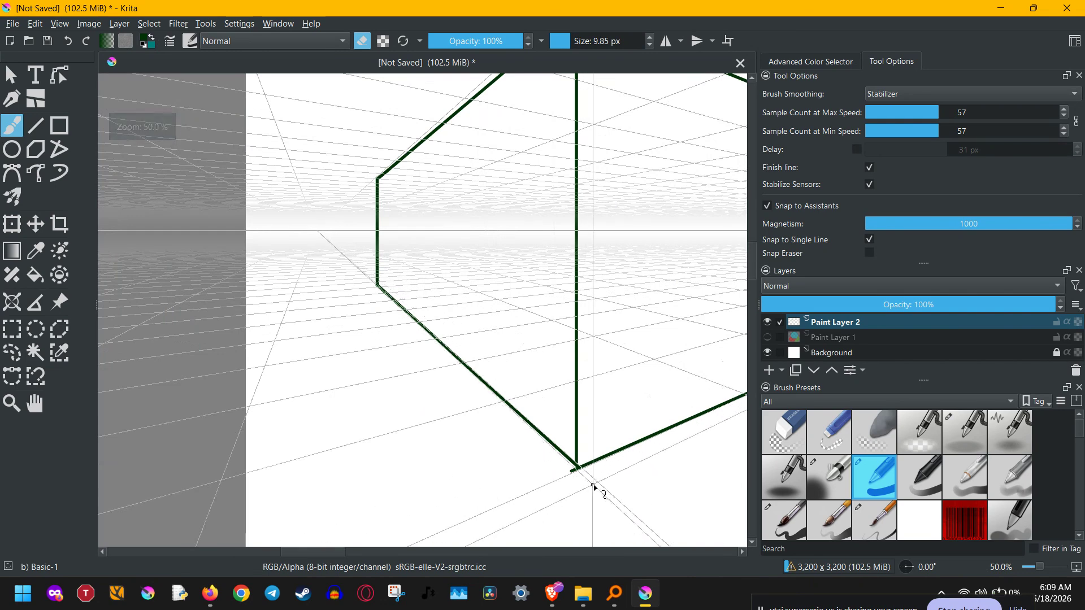
scroll(586, 435, "up", 6)
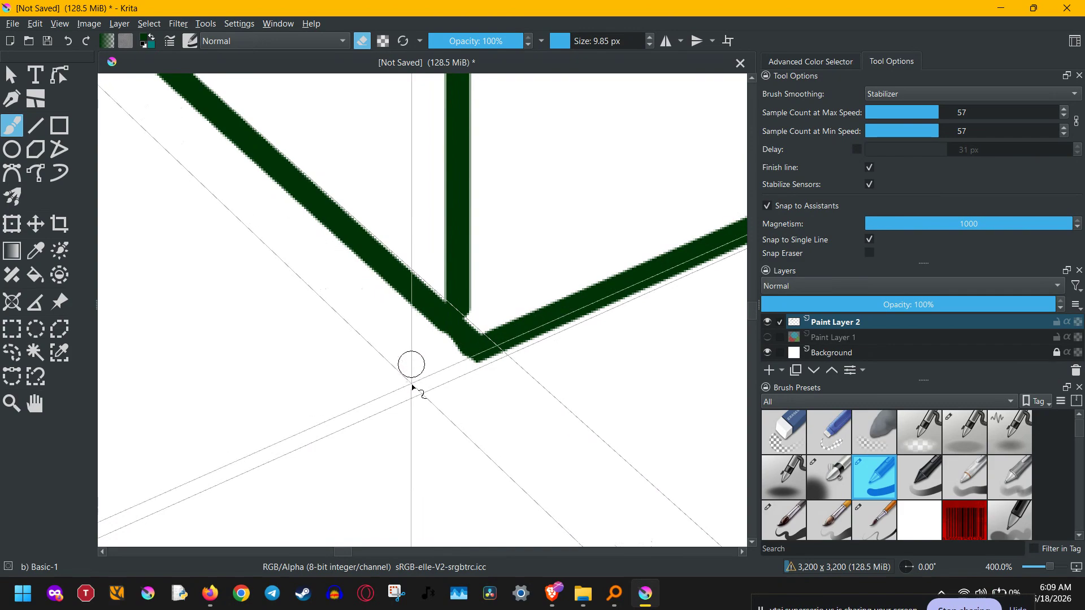
Erase the overshooting line end at the right face's upper far corner.
scroll(434, 375, "down", 8)
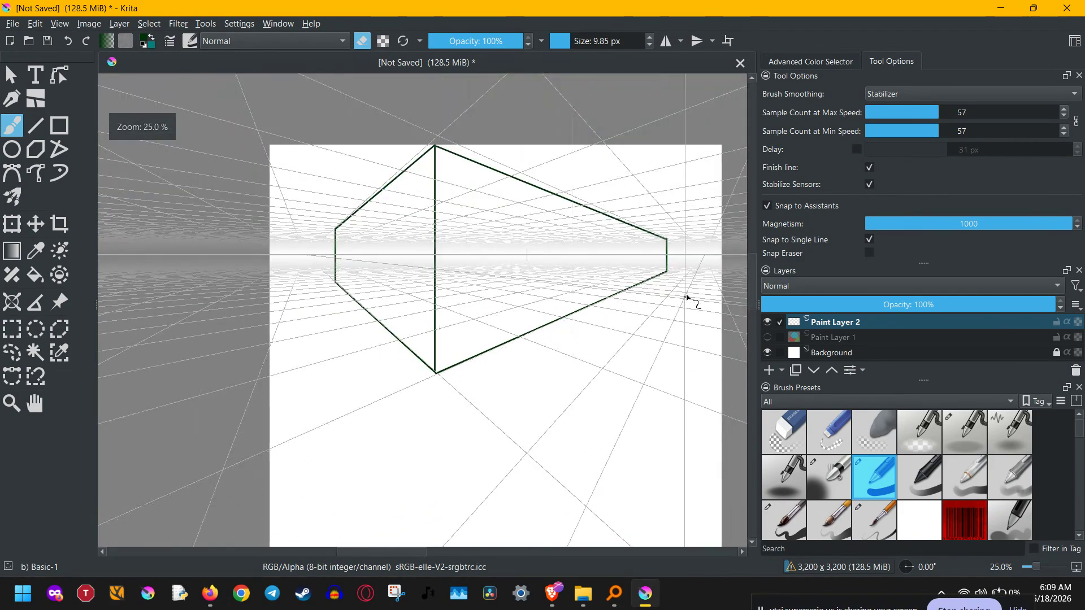
scroll(686, 298, "up", 8)
left_click_drag(506, 249, 496, 542)
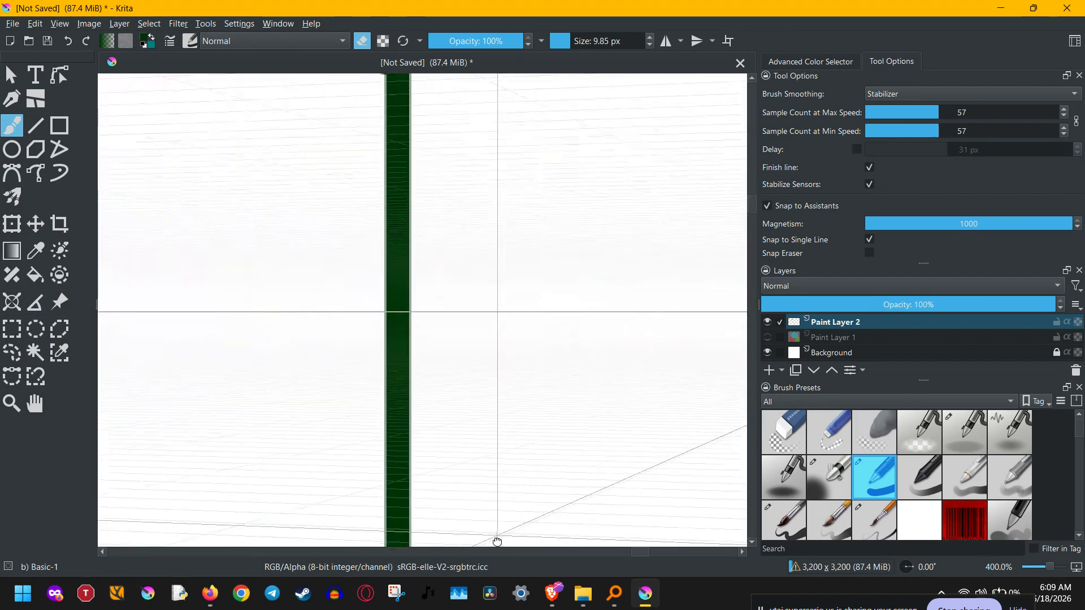
scroll(446, 291, "up", 5)
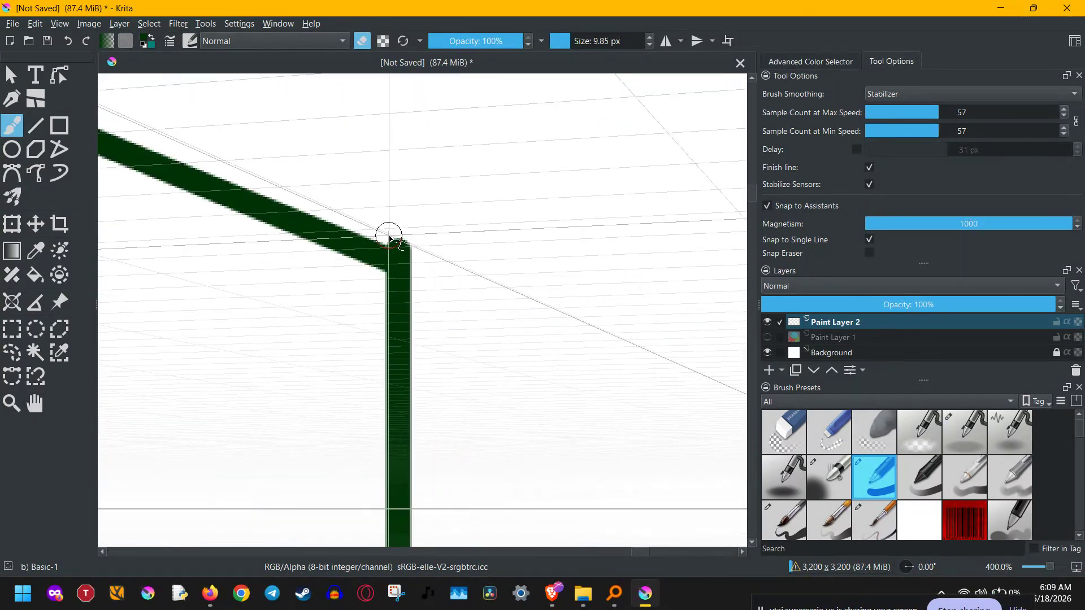
scroll(390, 236, "down", 6)
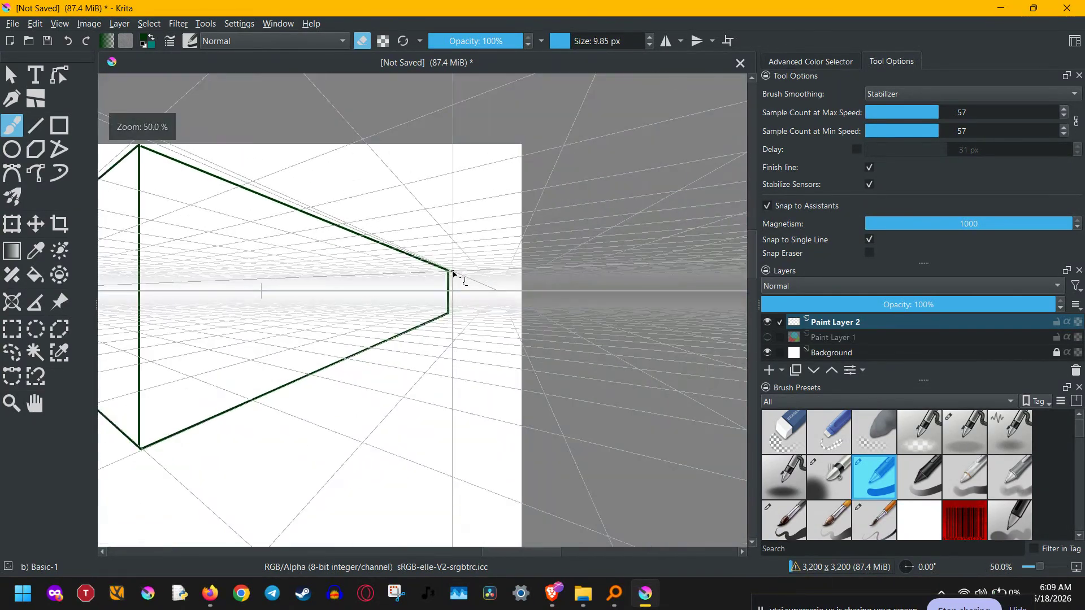
With the Assistant tool, switch off snapping on the two-point perspective assistant and delete the assistant from the canvas.
scroll(319, 360, "down", 2)
left_click_drag(369, 366, 537, 394)
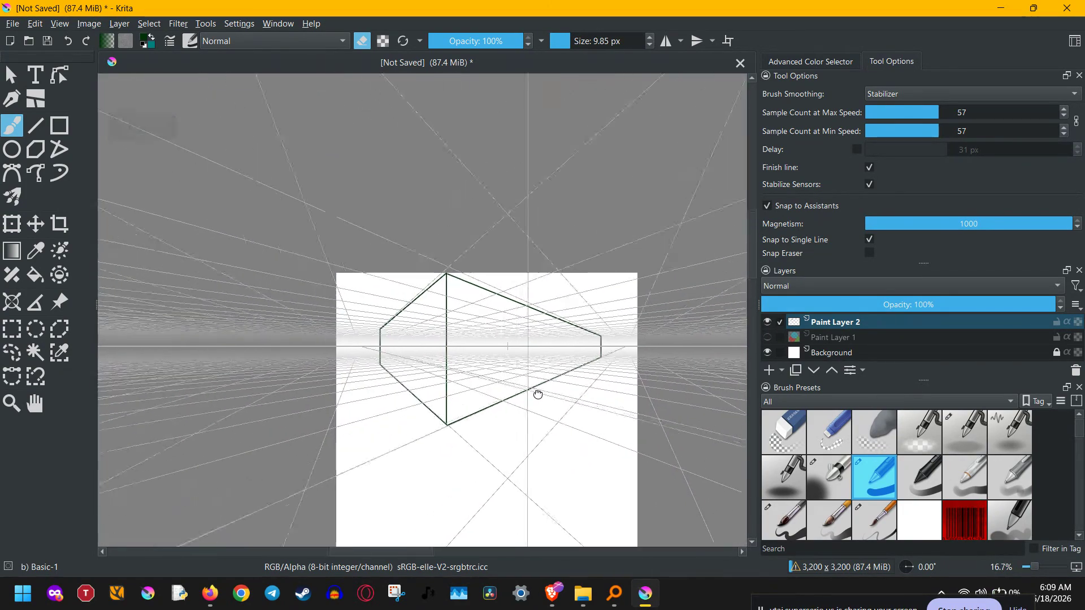
scroll(574, 370, "down", 1)
scroll(472, 277, "up", 2)
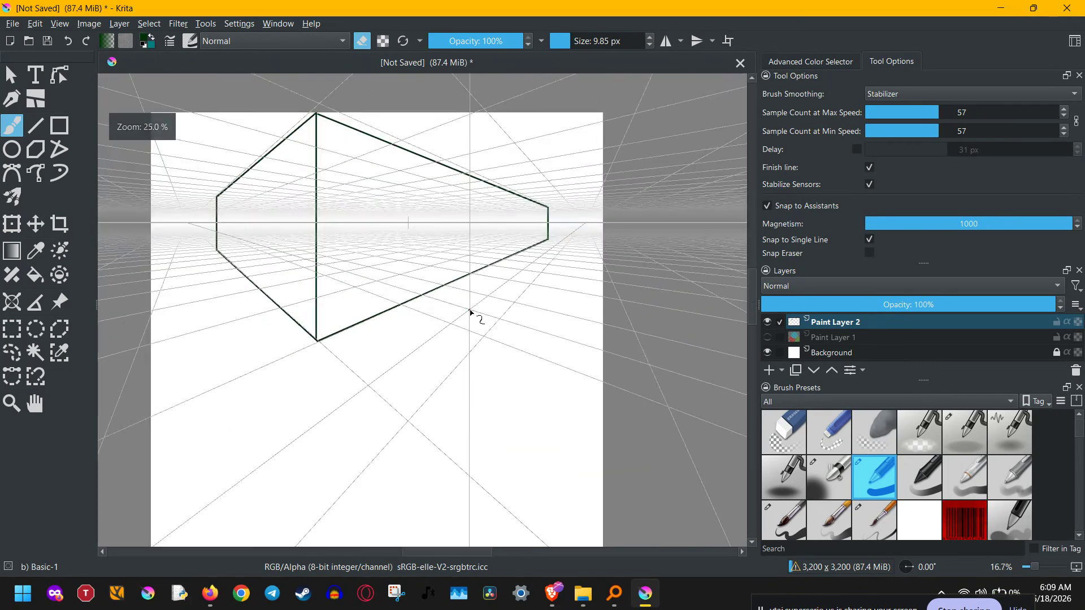
left_click(14, 306)
left_click(441, 469)
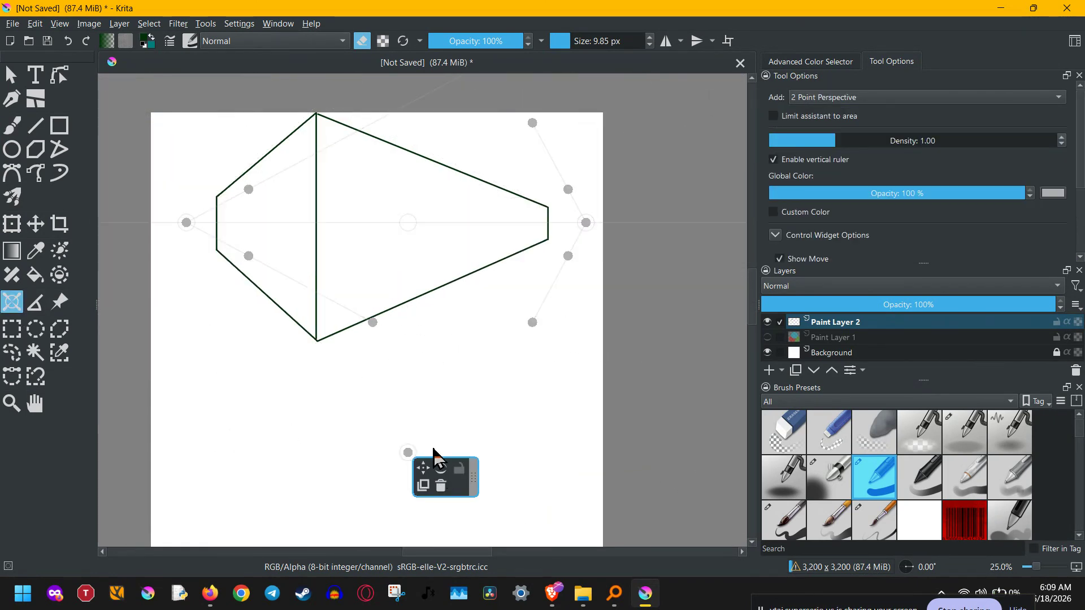
scroll(360, 318, "down", 2)
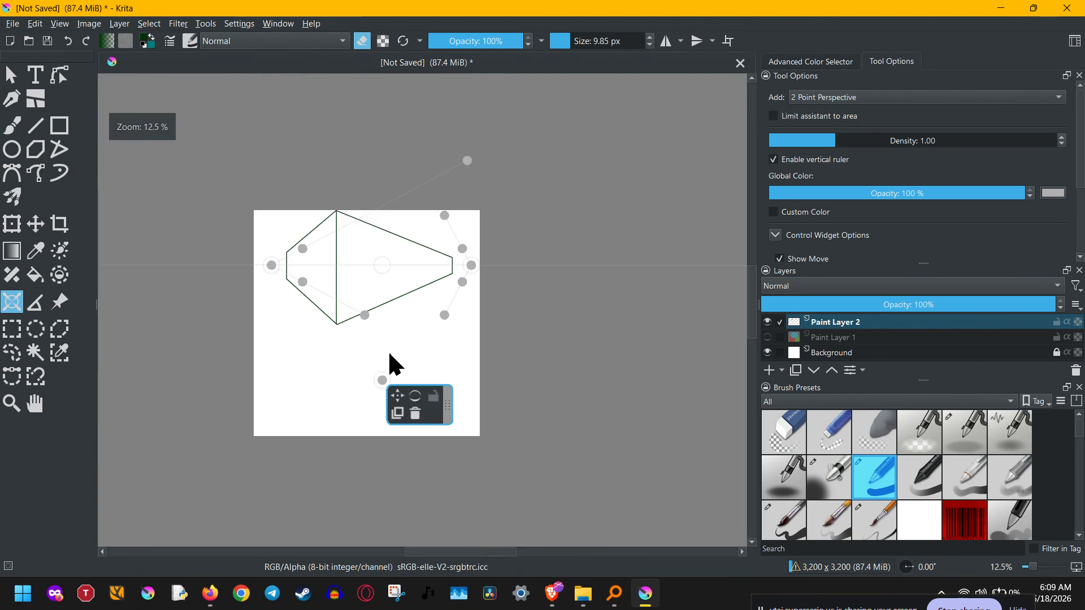
left_click(415, 414)
scroll(393, 347, "down", 3)
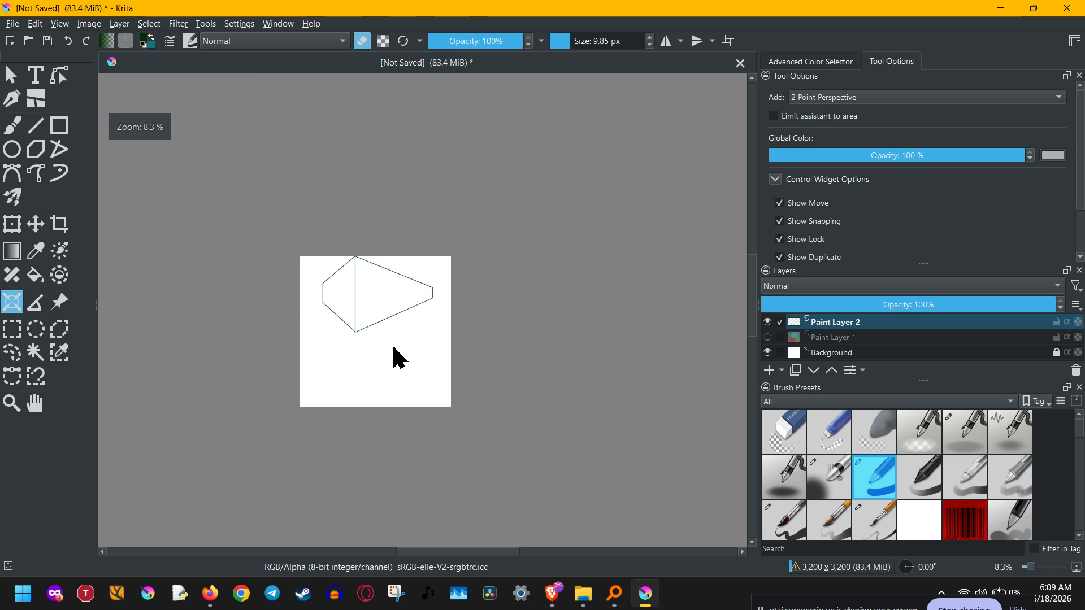
scroll(393, 347, "up", 4)
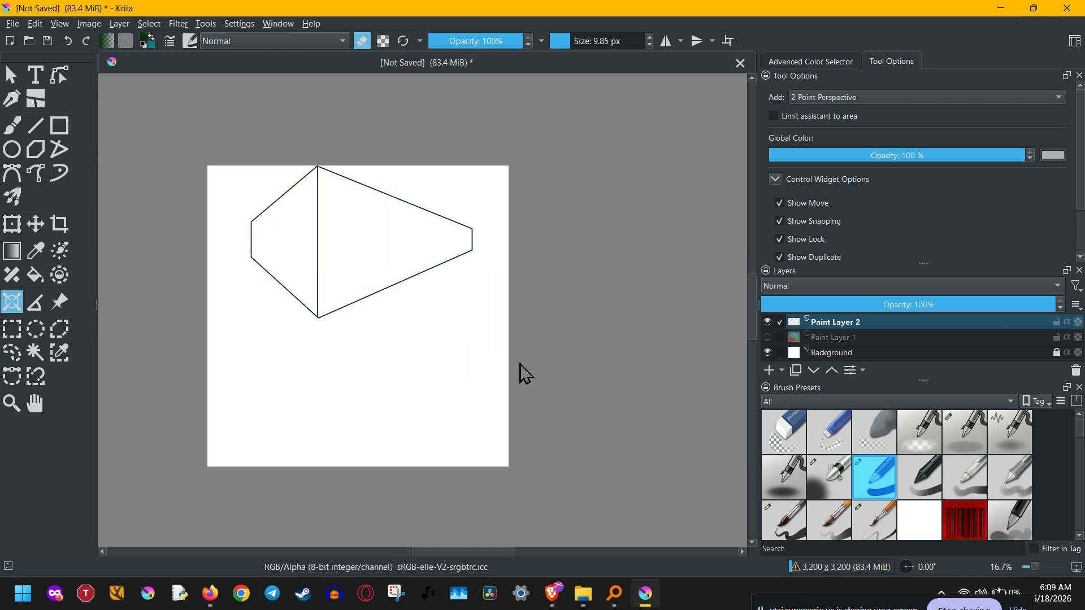